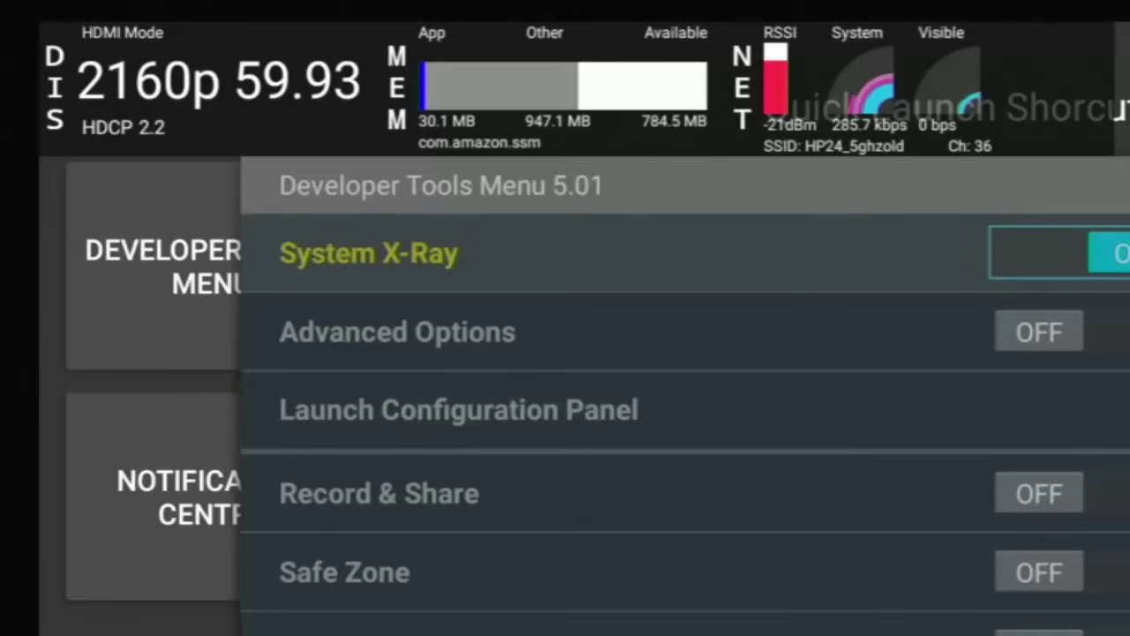
Step: Leave the Developer Tools Menu and go to Settings on the Home screen
{"action": "key", "text": "Escape"}
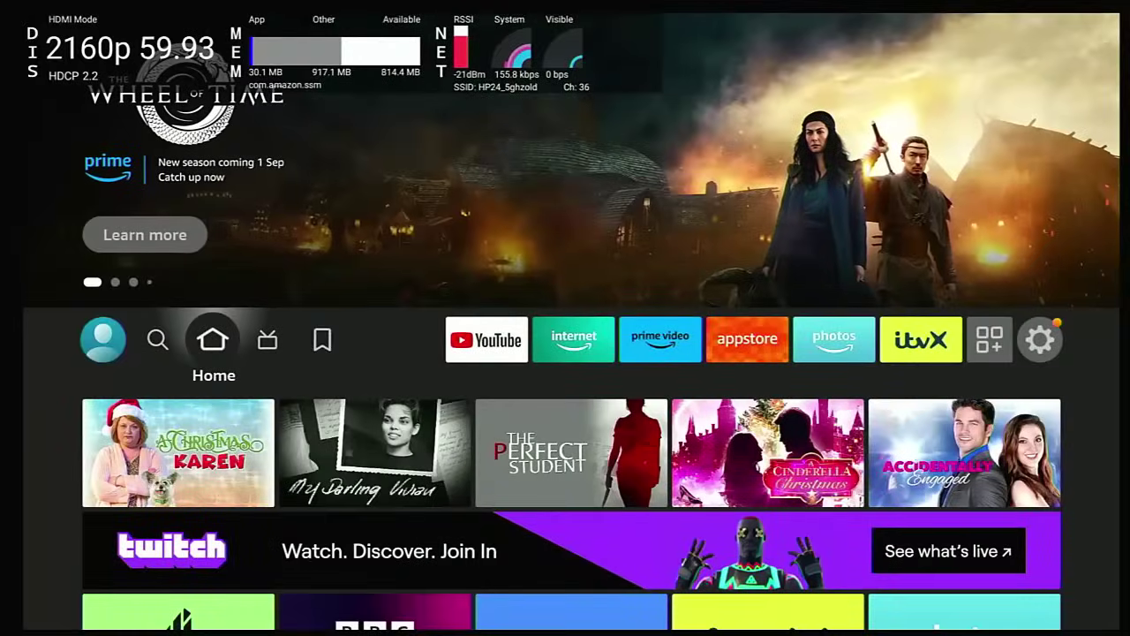
{"action": "key", "text": "Right"}
{"action": "key", "text": "Right"}
{"action": "key", "text": "Right"}
{"action": "key", "text": "Right"}
{"action": "key", "text": "Right"}
{"action": "key", "text": "Right"}
{"action": "key", "text": "Right"}
{"action": "key", "text": "Right"}
{"action": "key", "text": "Right"}
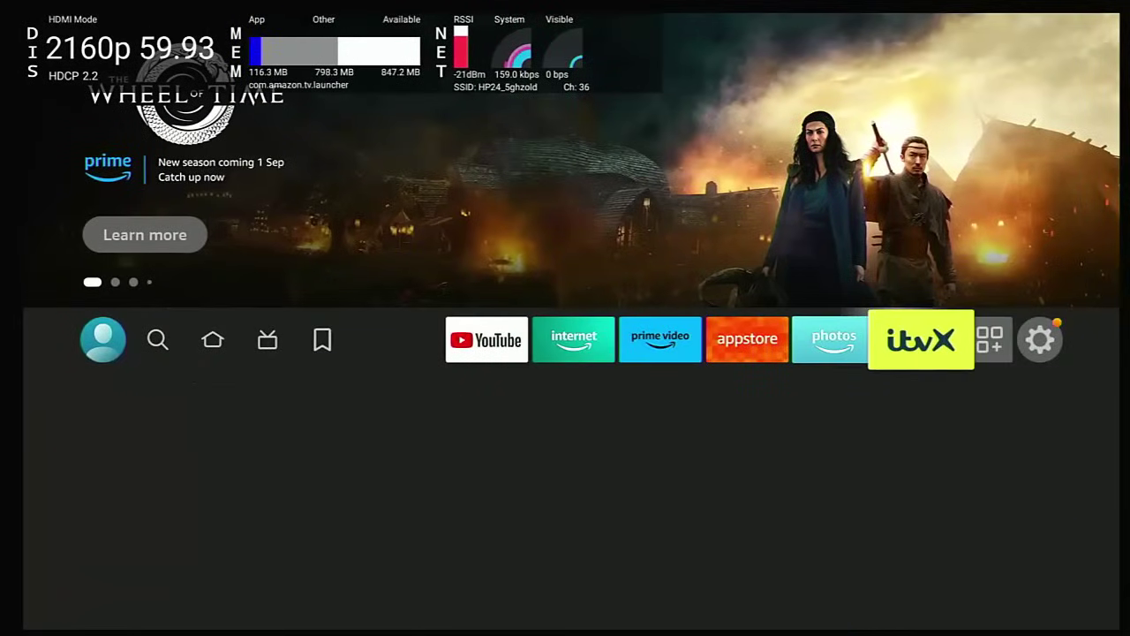
{"action": "key", "text": "Right"}
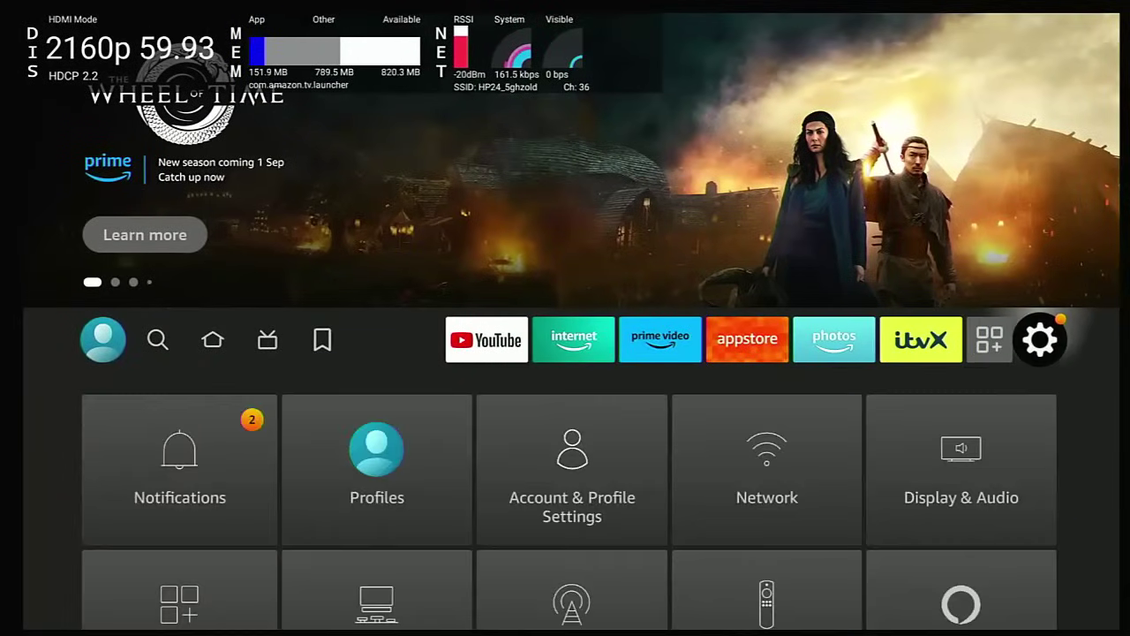
Step: Open the Manage Installed Applications list within the Applications settings
{"action": "key", "text": "Down"}
{"action": "key", "text": "Down"}
{"action": "key", "text": "Up"}
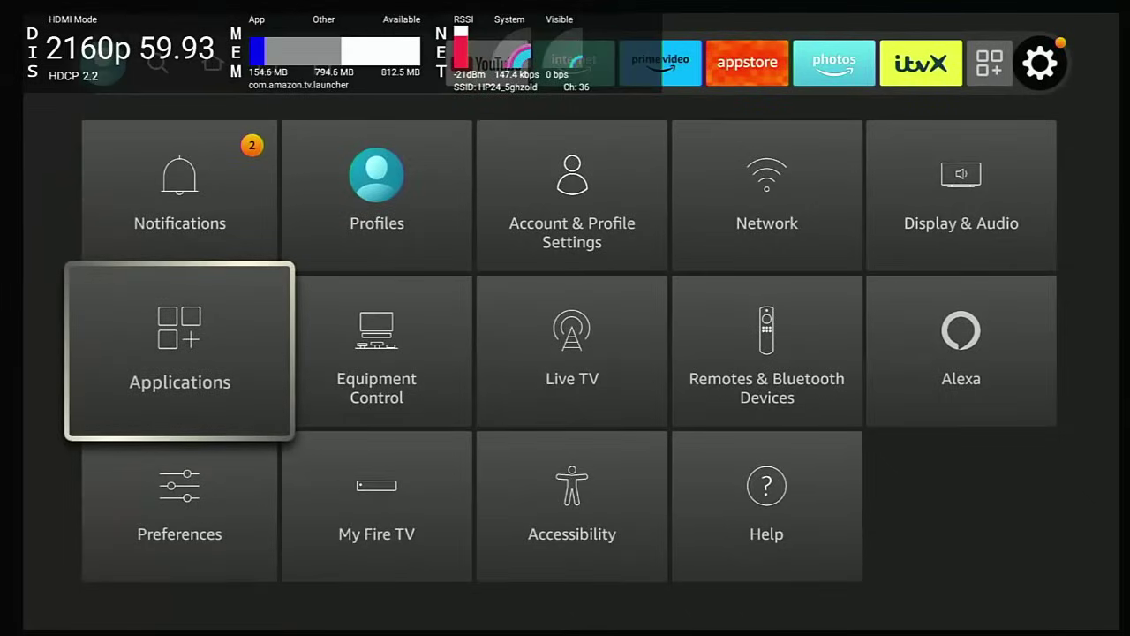
{"action": "key", "text": "Return"}
{"action": "key", "text": "Down"}
{"action": "key", "text": "Down"}
{"action": "key", "text": "Down"}
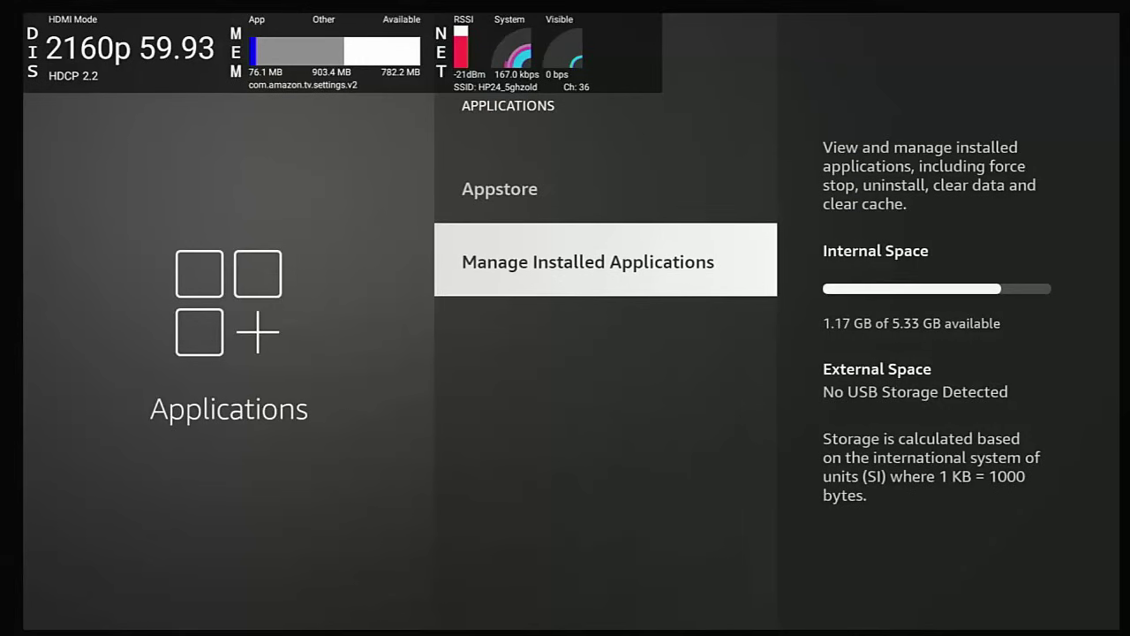
{"action": "key", "text": "Return"}
Step: Request uninstalling Atlas VPN from the installed applications, then cancel the request
{"action": "key", "text": "Down"}
{"action": "key", "text": "Down"}
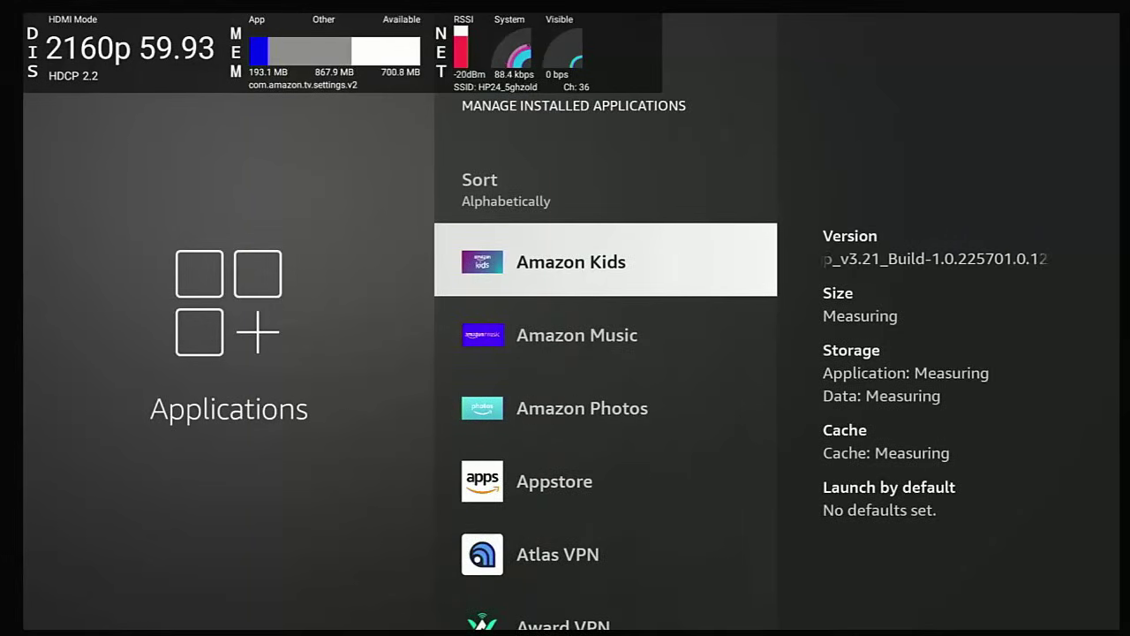
{"action": "key", "text": "Down"}
{"action": "key", "text": "Down"}
{"action": "key", "text": "Down"}
{"action": "key", "text": "Down"}
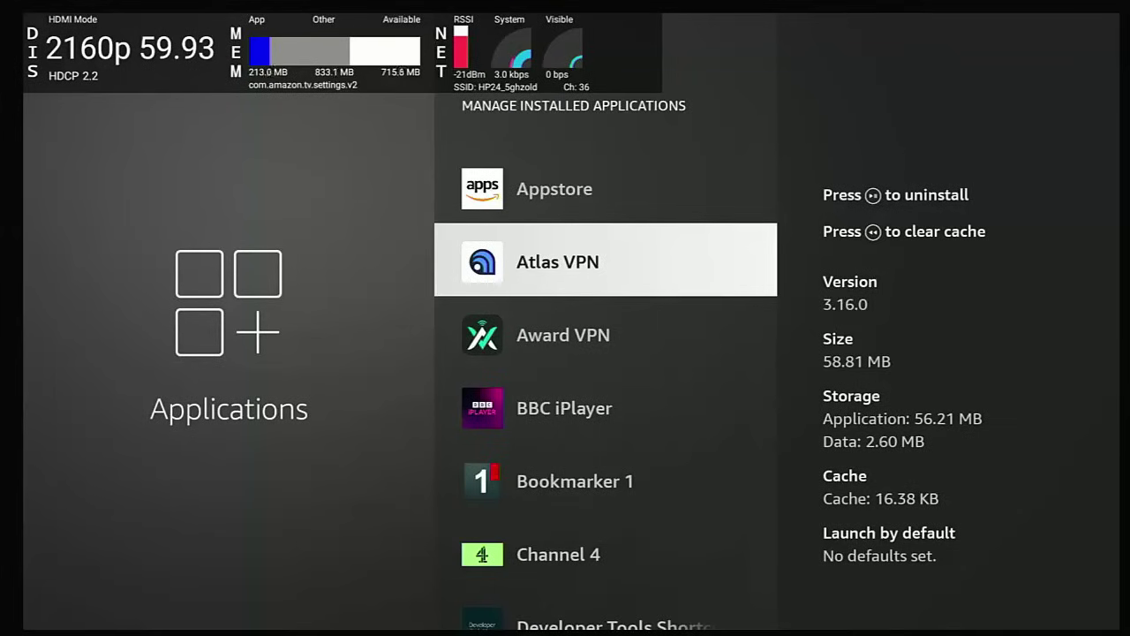
{"action": "key", "text": "XF86AudioPlay"}
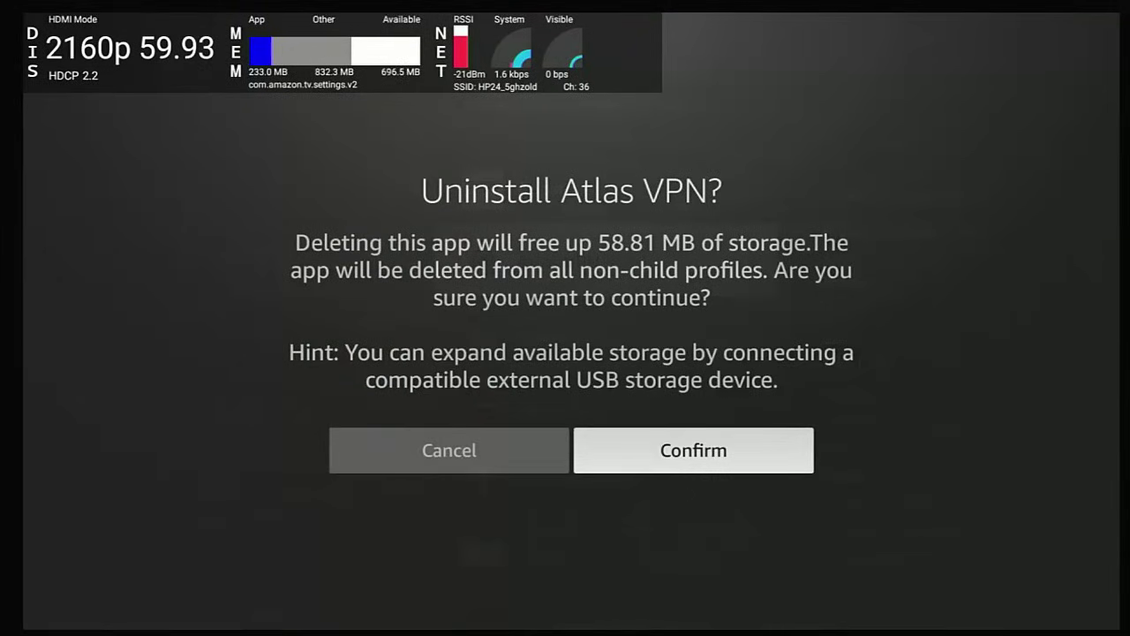
{"action": "key", "text": "Escape"}
Step: Request uninstalling Amazon Music from the installed applications
{"action": "key", "text": "Up"}
{"action": "key", "text": "Up"}
{"action": "key", "text": "Up"}
{"action": "key", "text": "Up"}
{"action": "key", "text": "Up"}
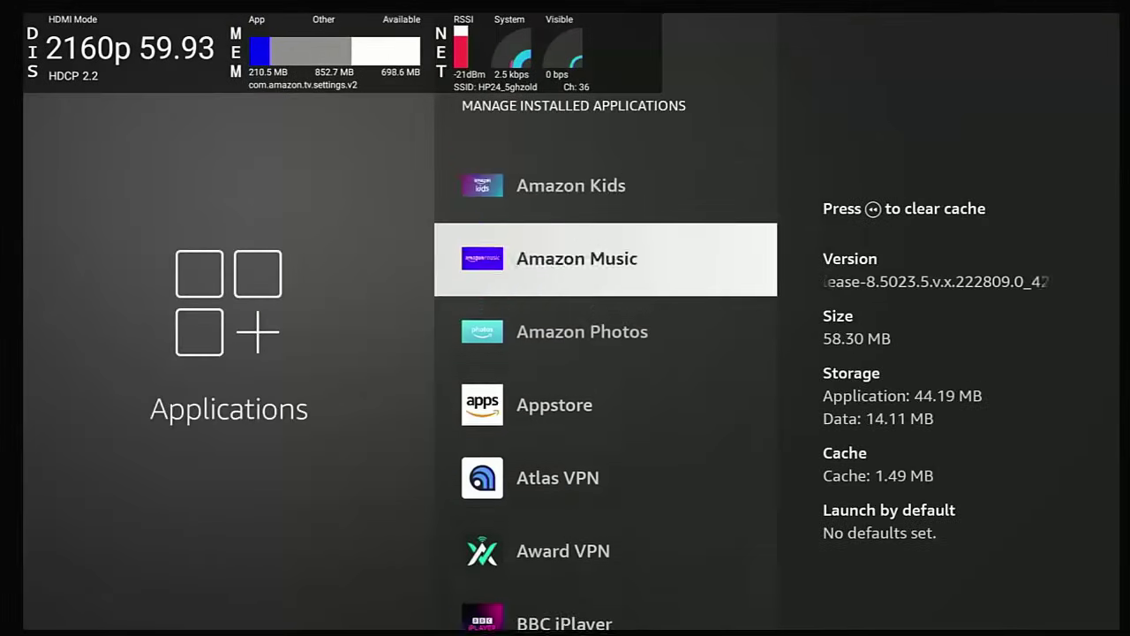
{"action": "key", "text": "Down"}
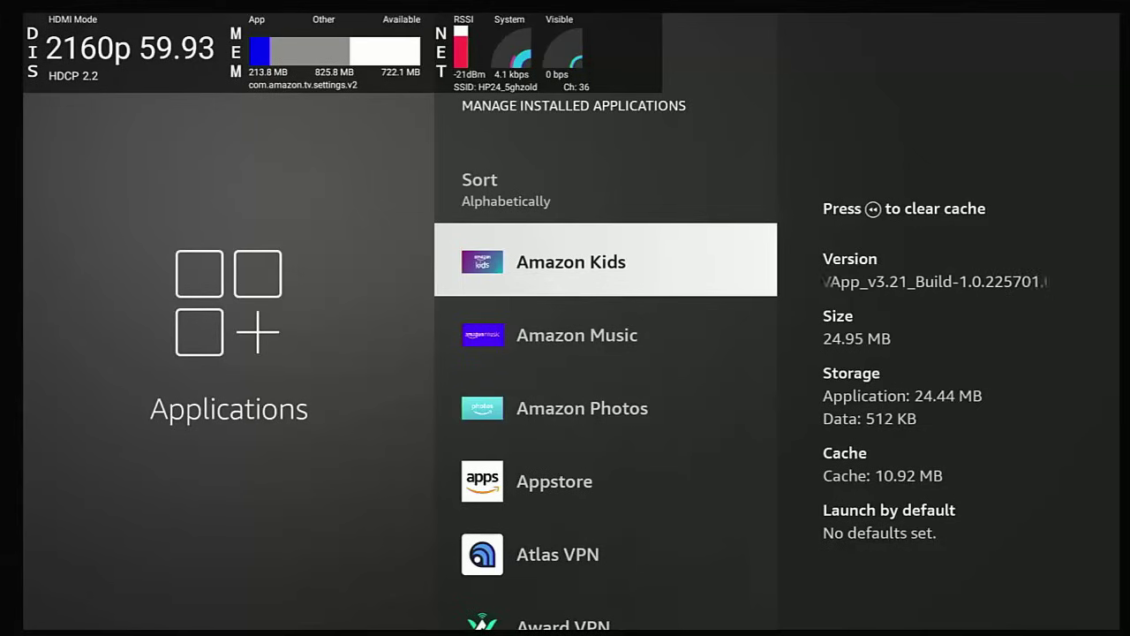
{"action": "key", "text": "Down"}
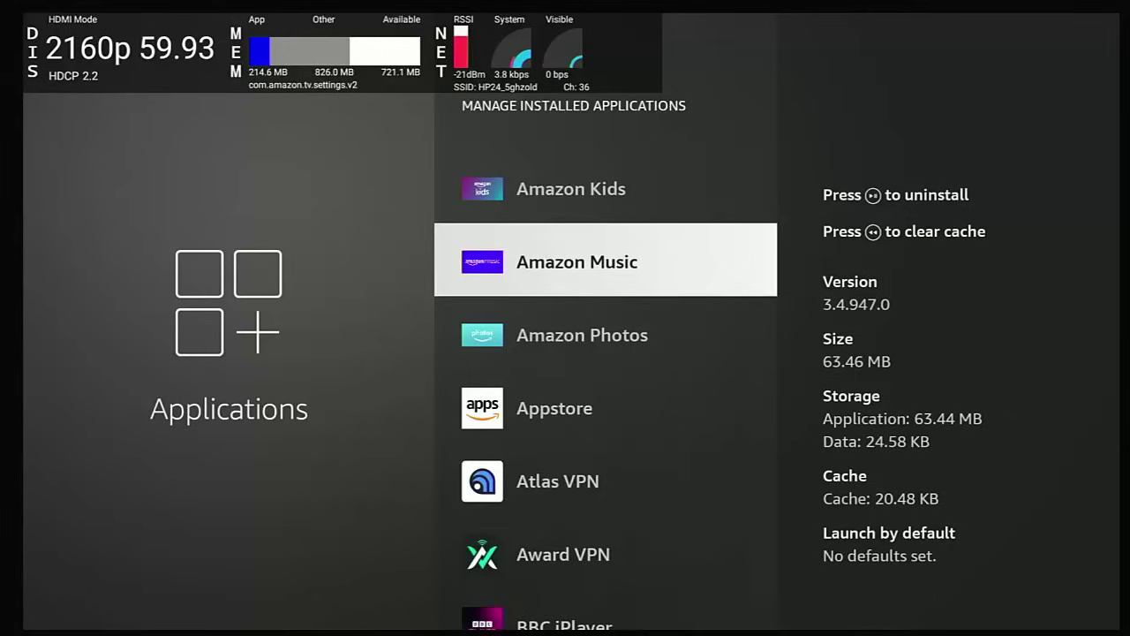
{"action": "key", "text": "Menu"}
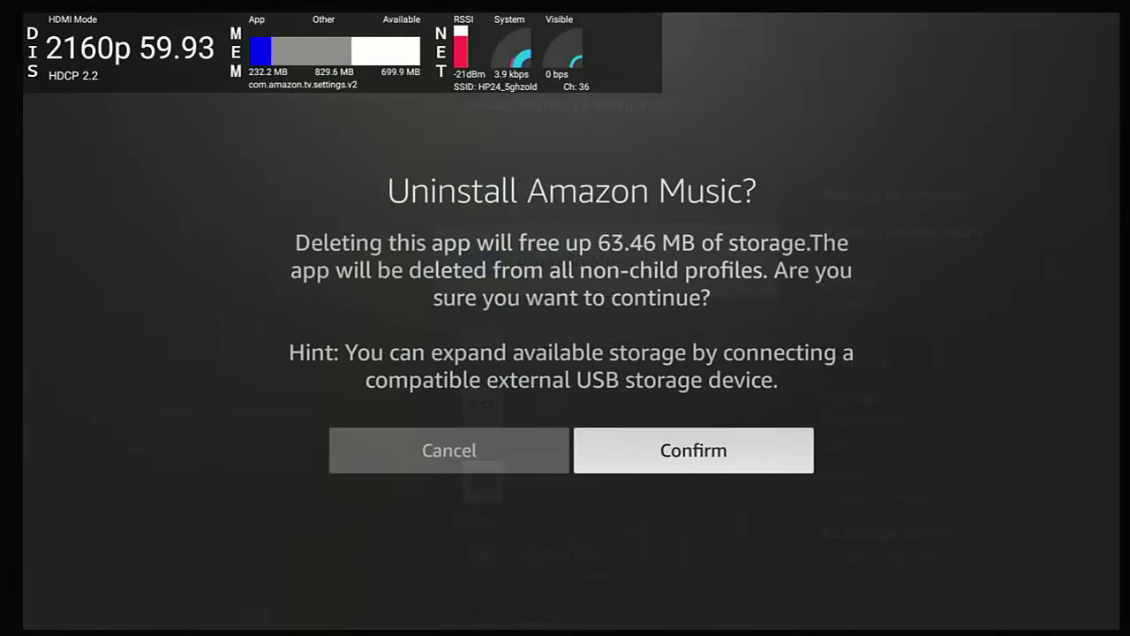